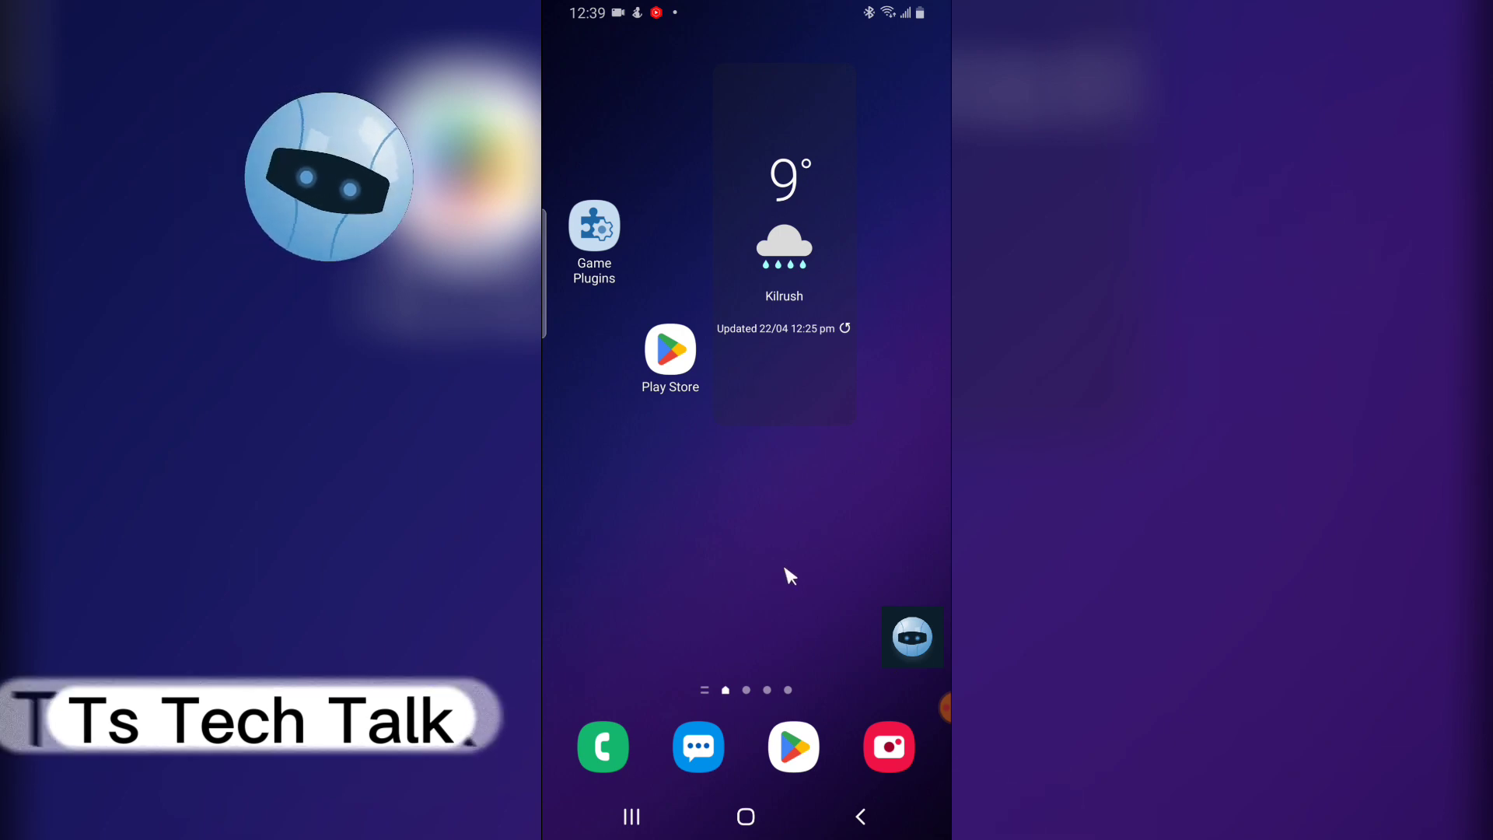
- Swipe up from the Android home screen to open the app drawer
left_click_drag(805, 526, 817, 330)
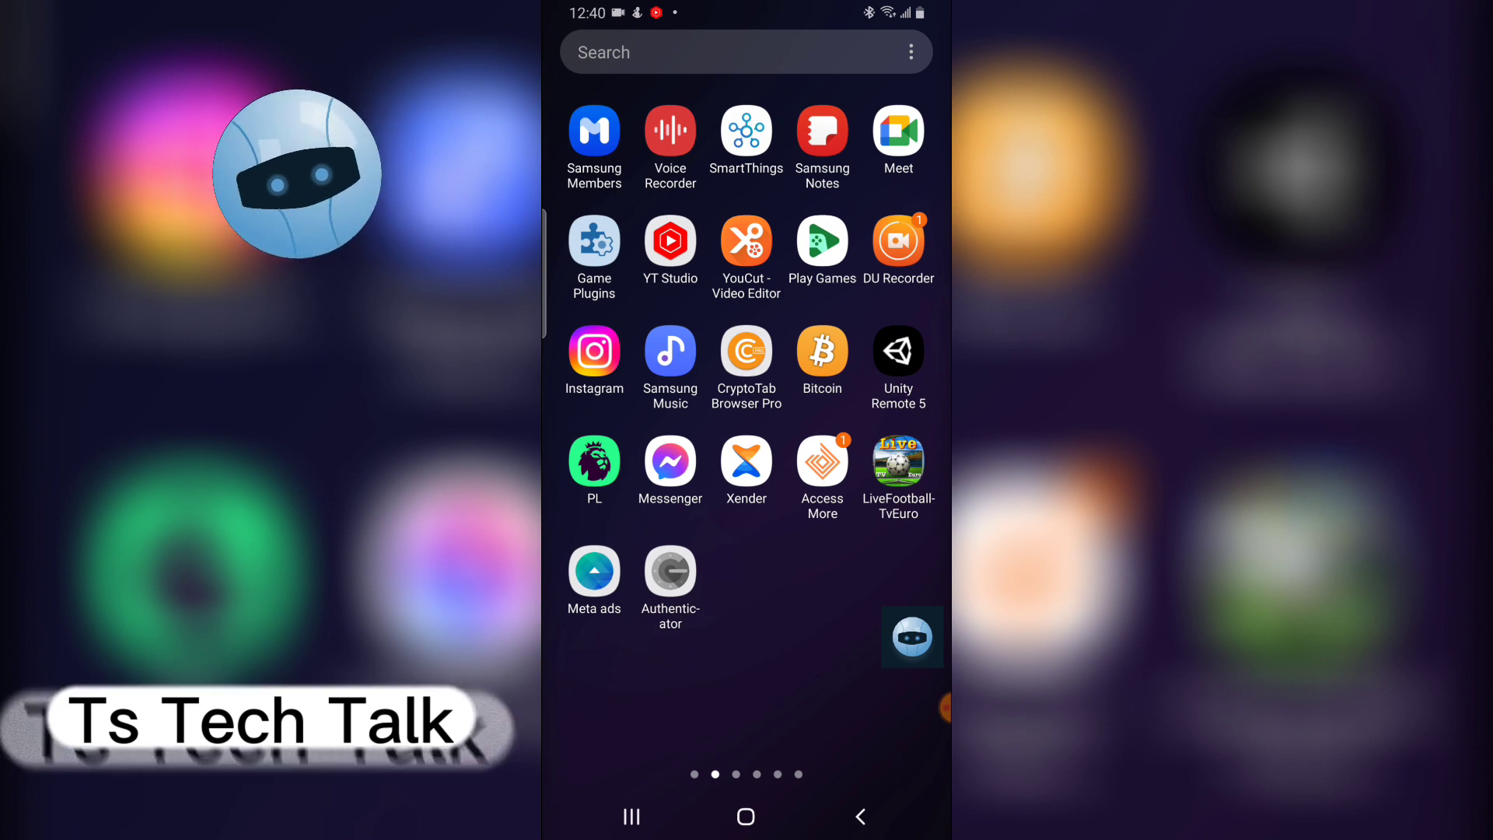
- Page back through the app drawer to the first page and launch Chrome
left_click_drag(875, 631, 642, 631)
left_click_drag(709, 584, 875, 585)
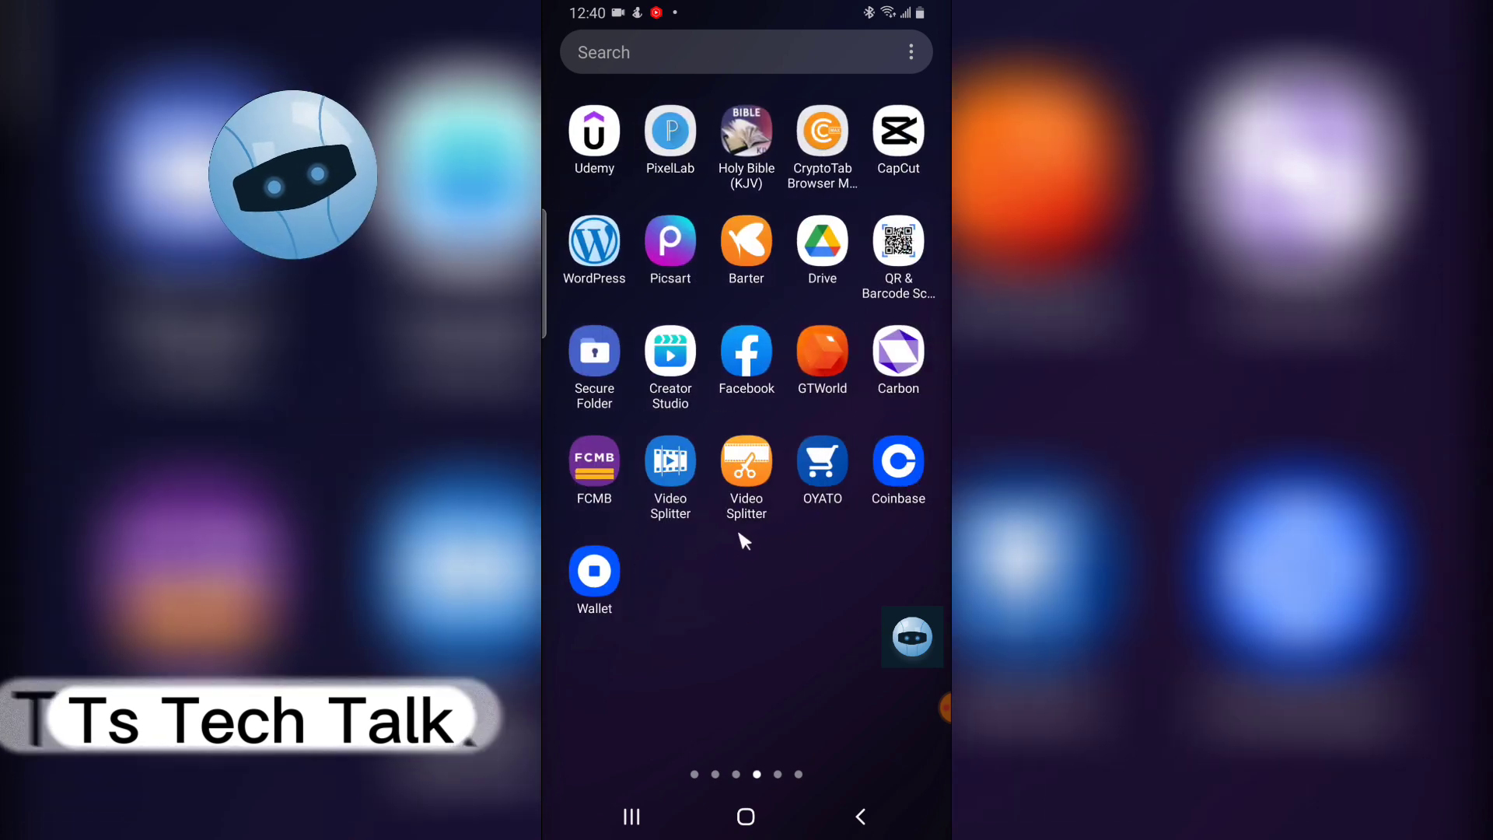
left_click_drag(700, 573, 886, 572)
left_click_drag(643, 468, 875, 467)
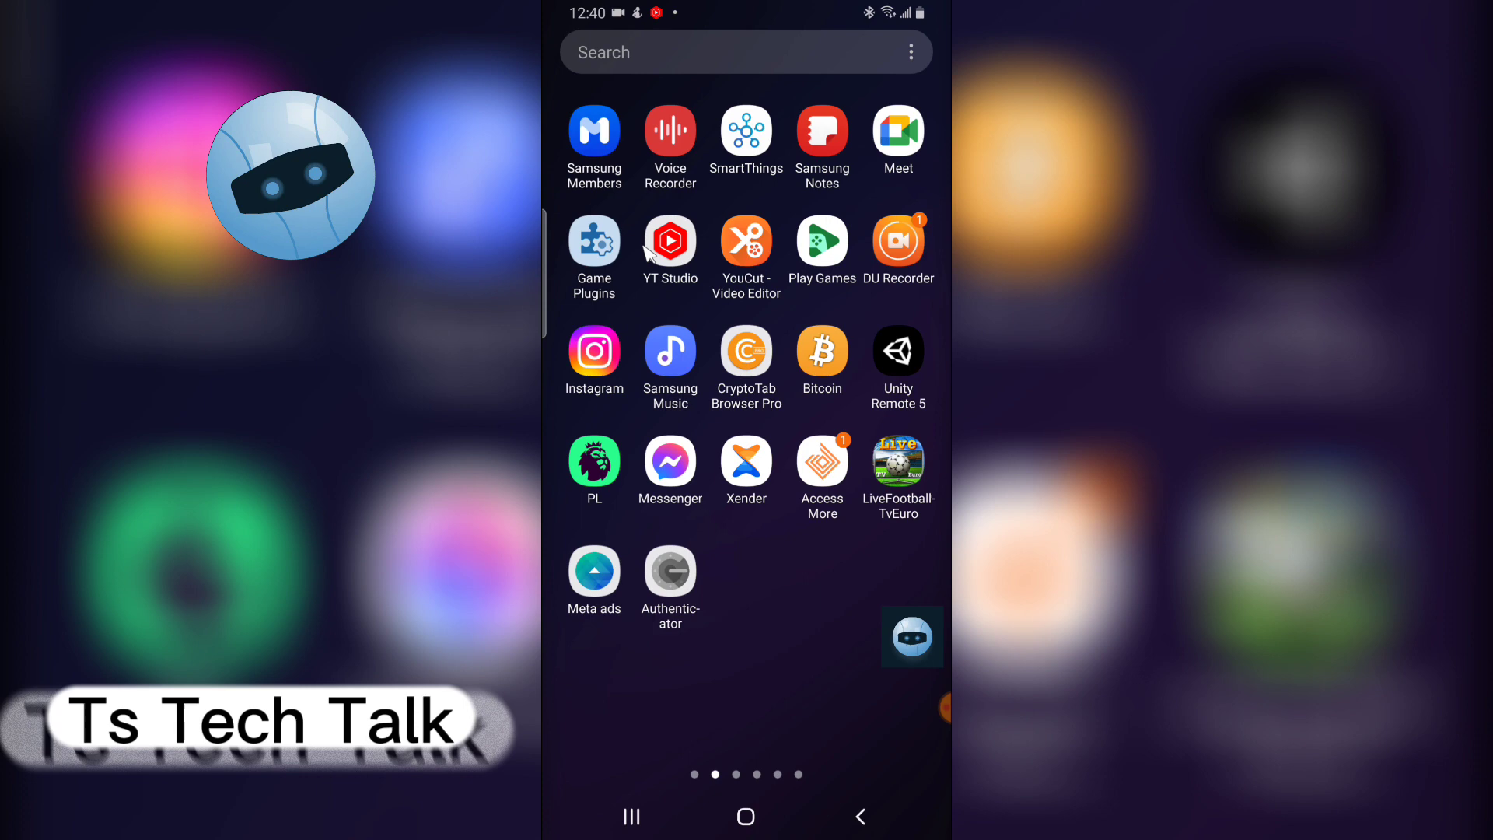
left_click_drag(700, 560, 888, 560)
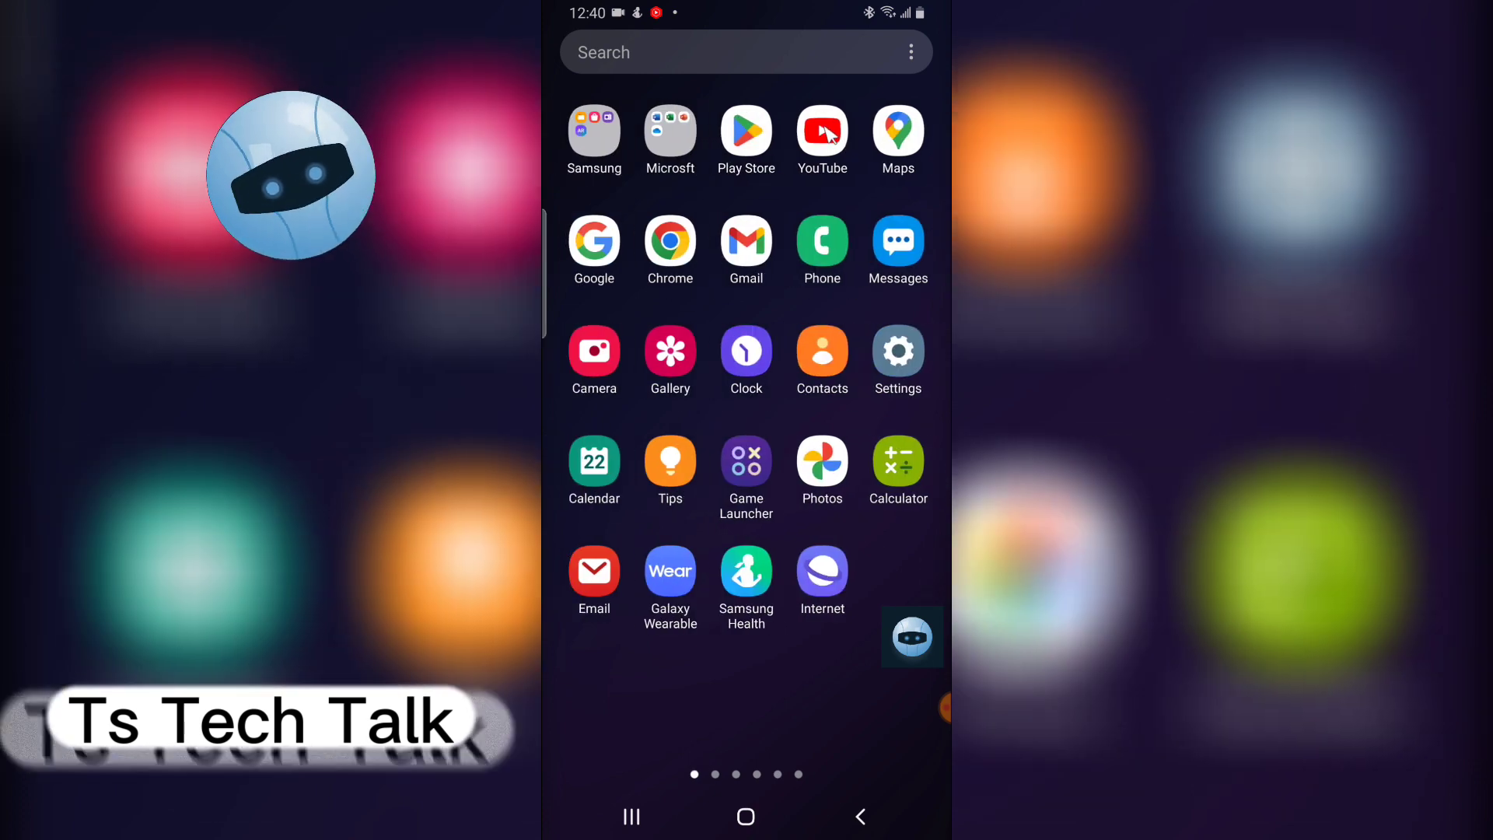
left_click(672, 250)
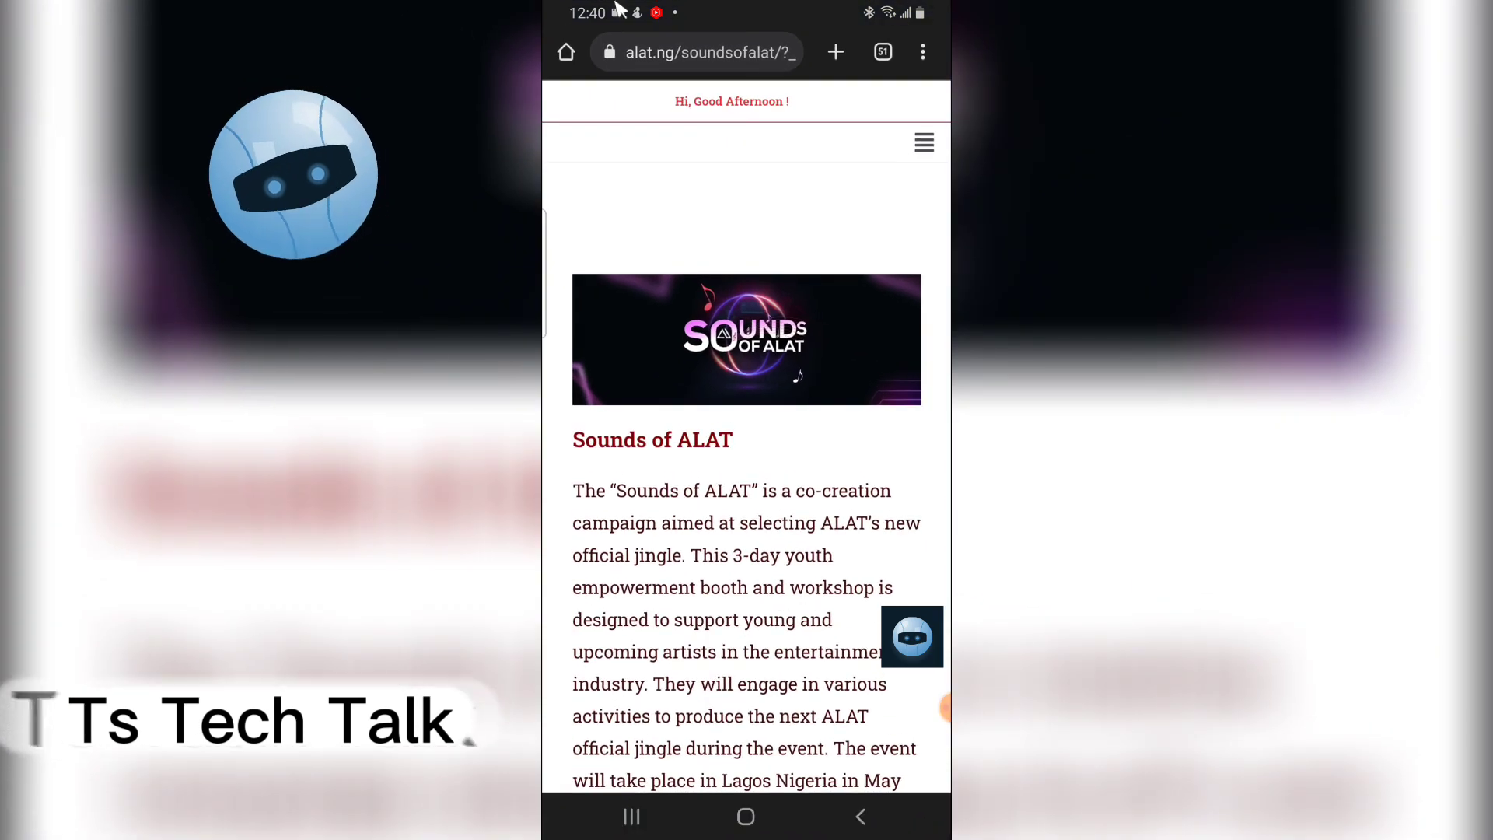
- Load studio.youtube.com in a new Chrome tab using the 'st' address suggestion
left_click(836, 52)
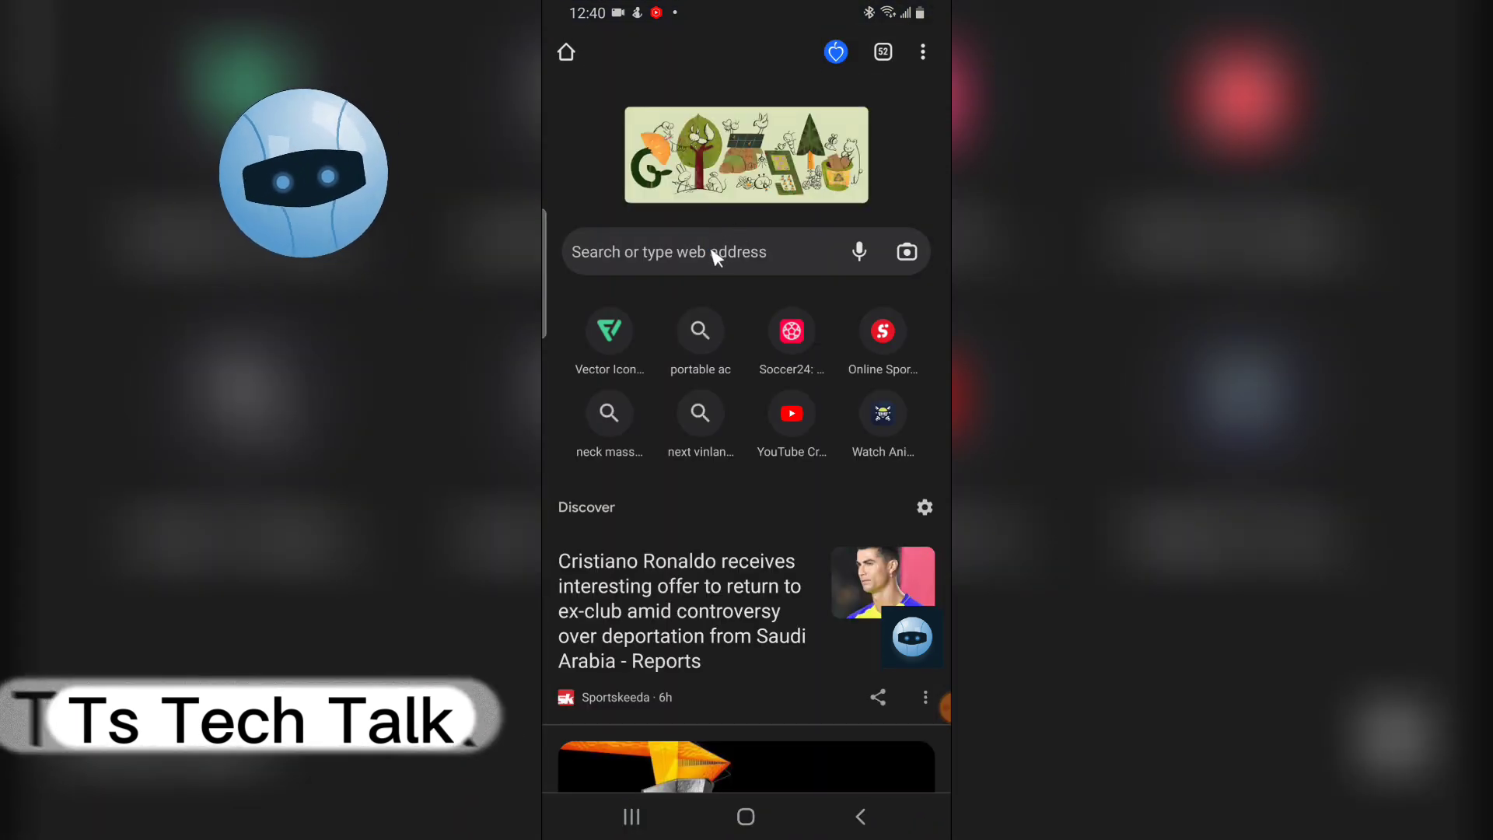
left_click(704, 252)
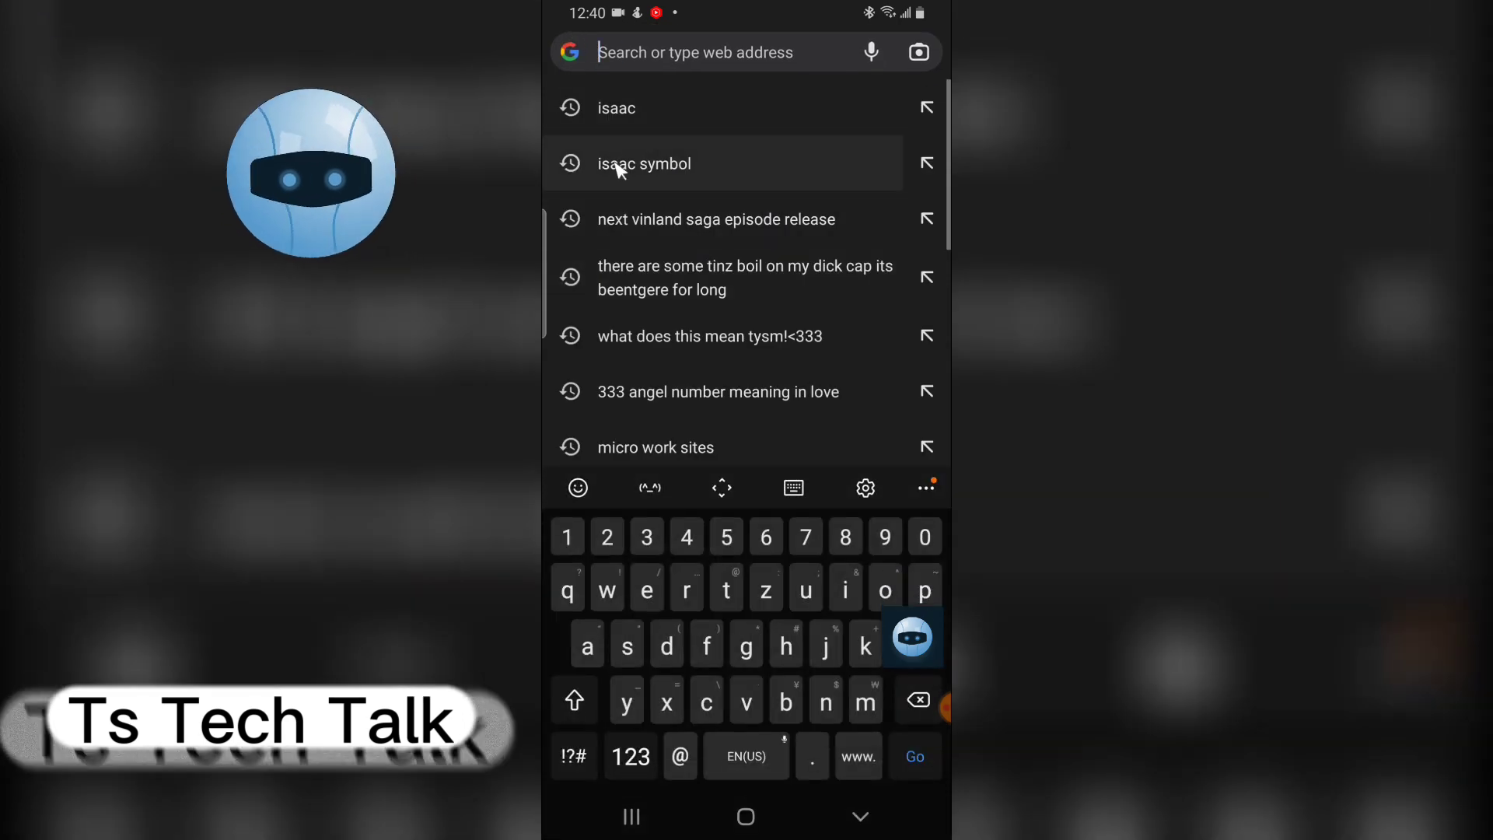
left_click(626, 646)
type("s")
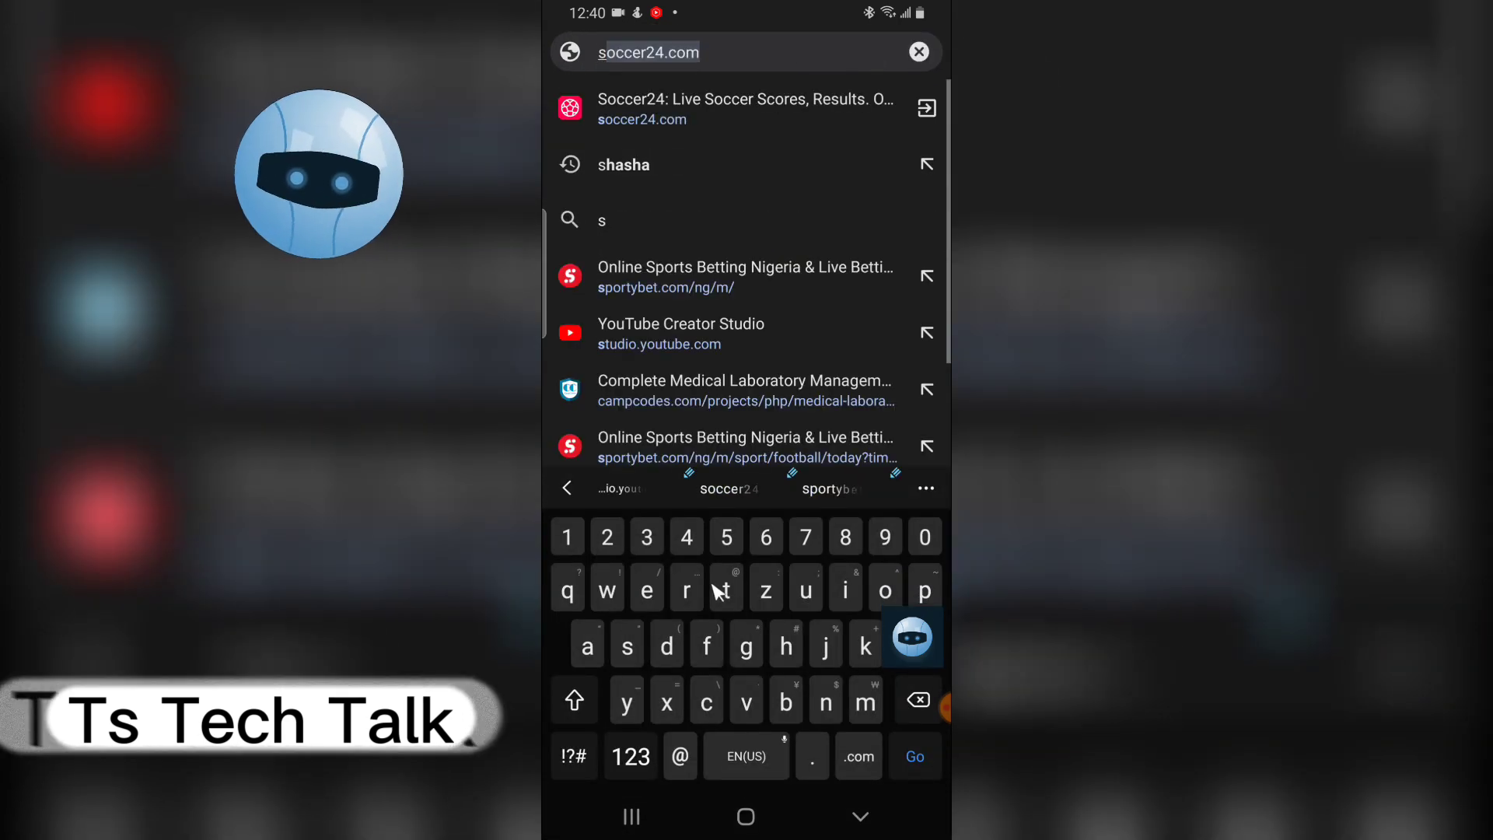
left_click(727, 591)
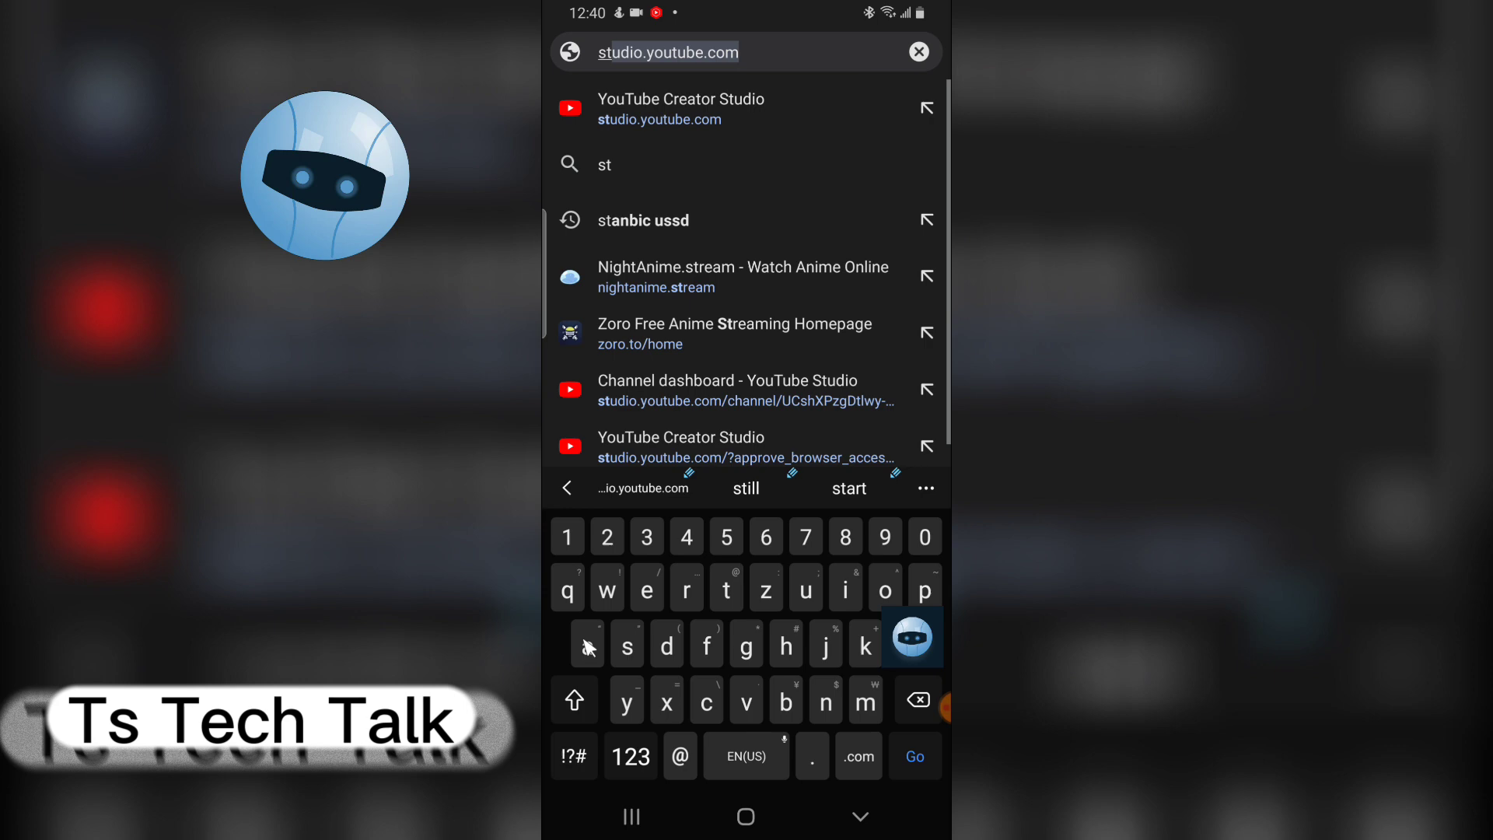
left_click(758, 117)
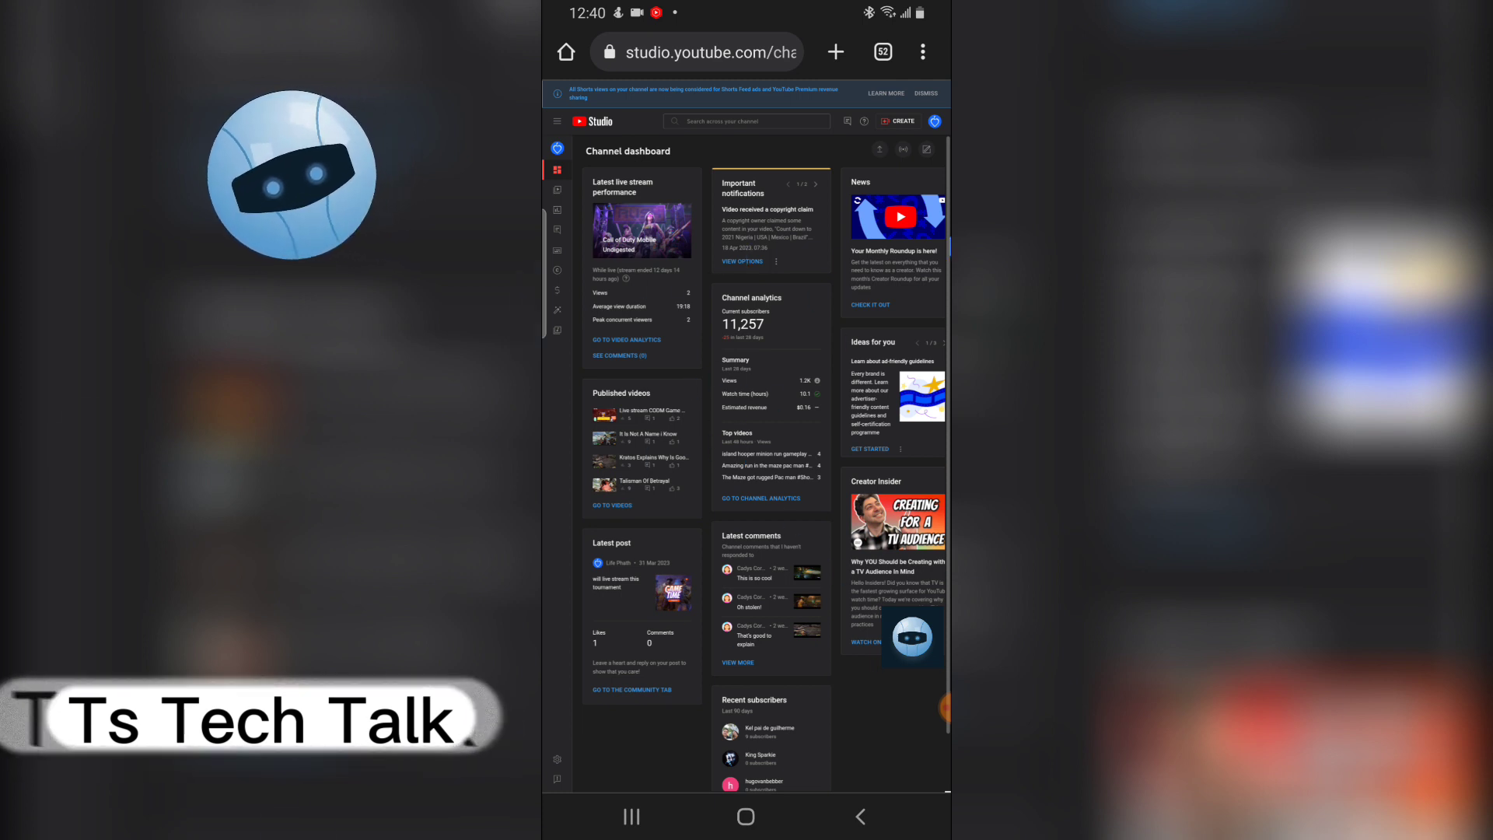
left_click(924, 53)
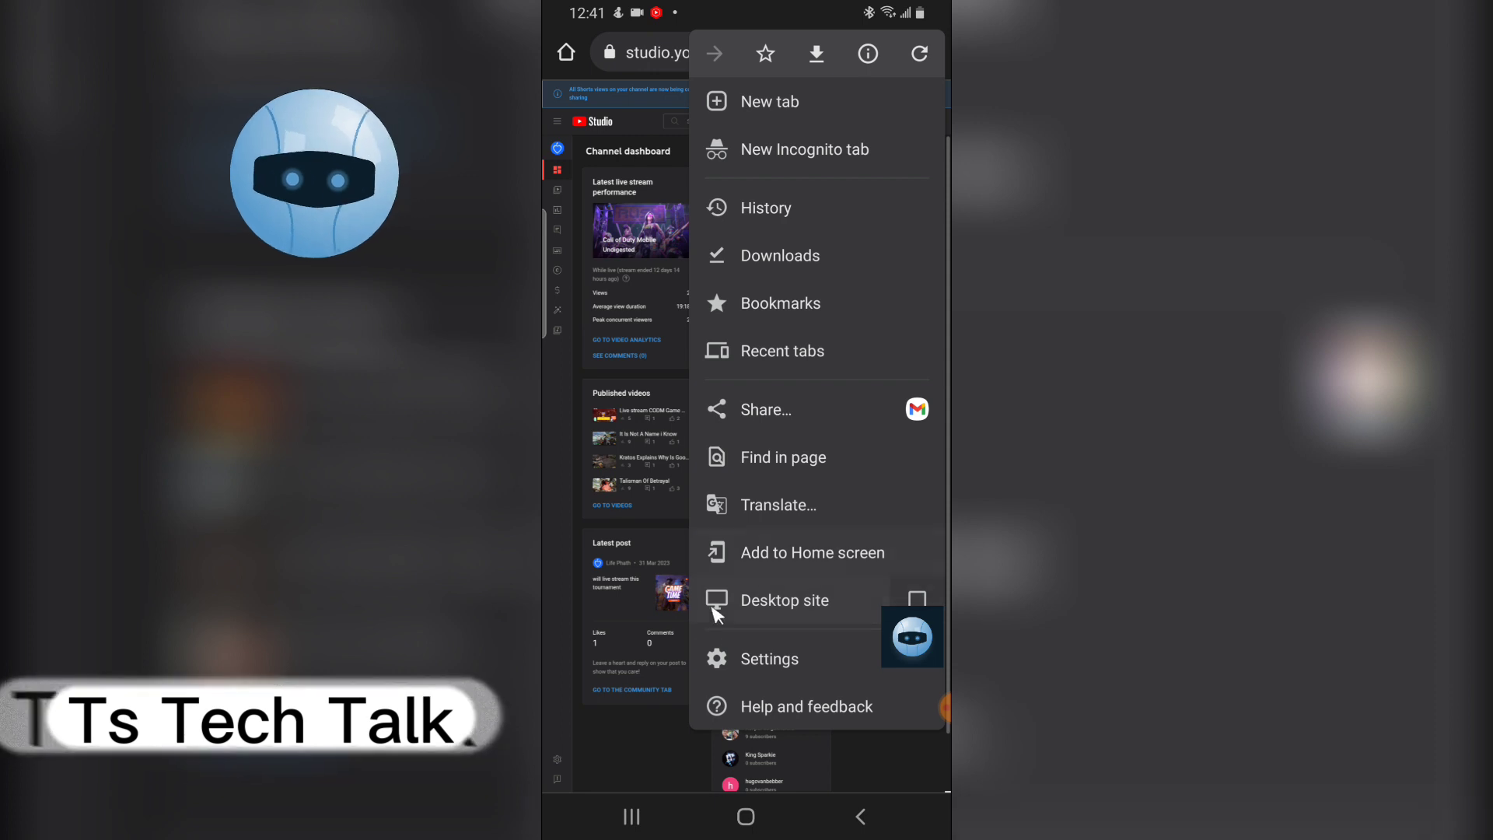
left_click(611, 745)
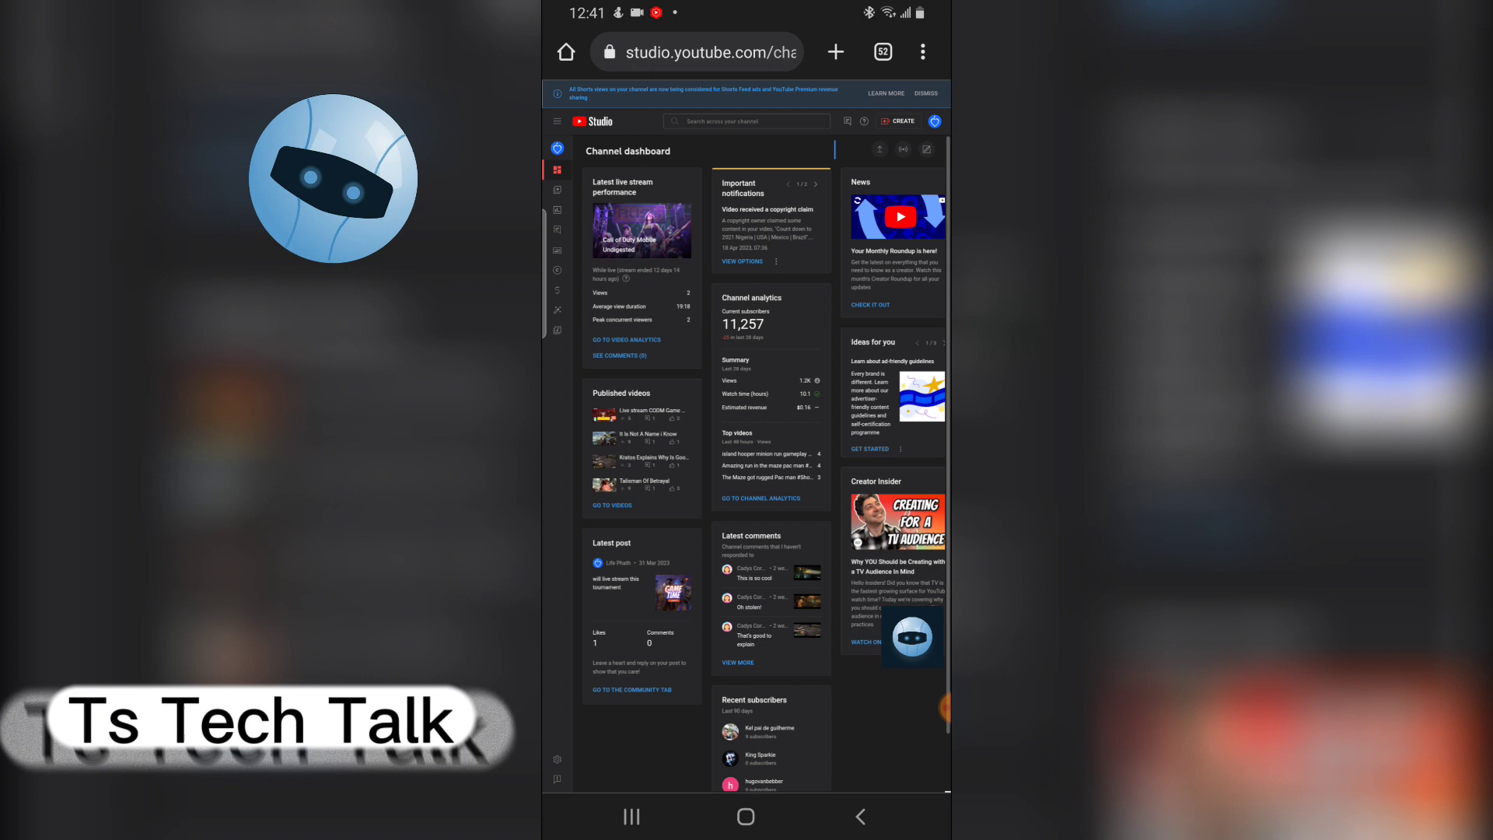
left_click(923, 53)
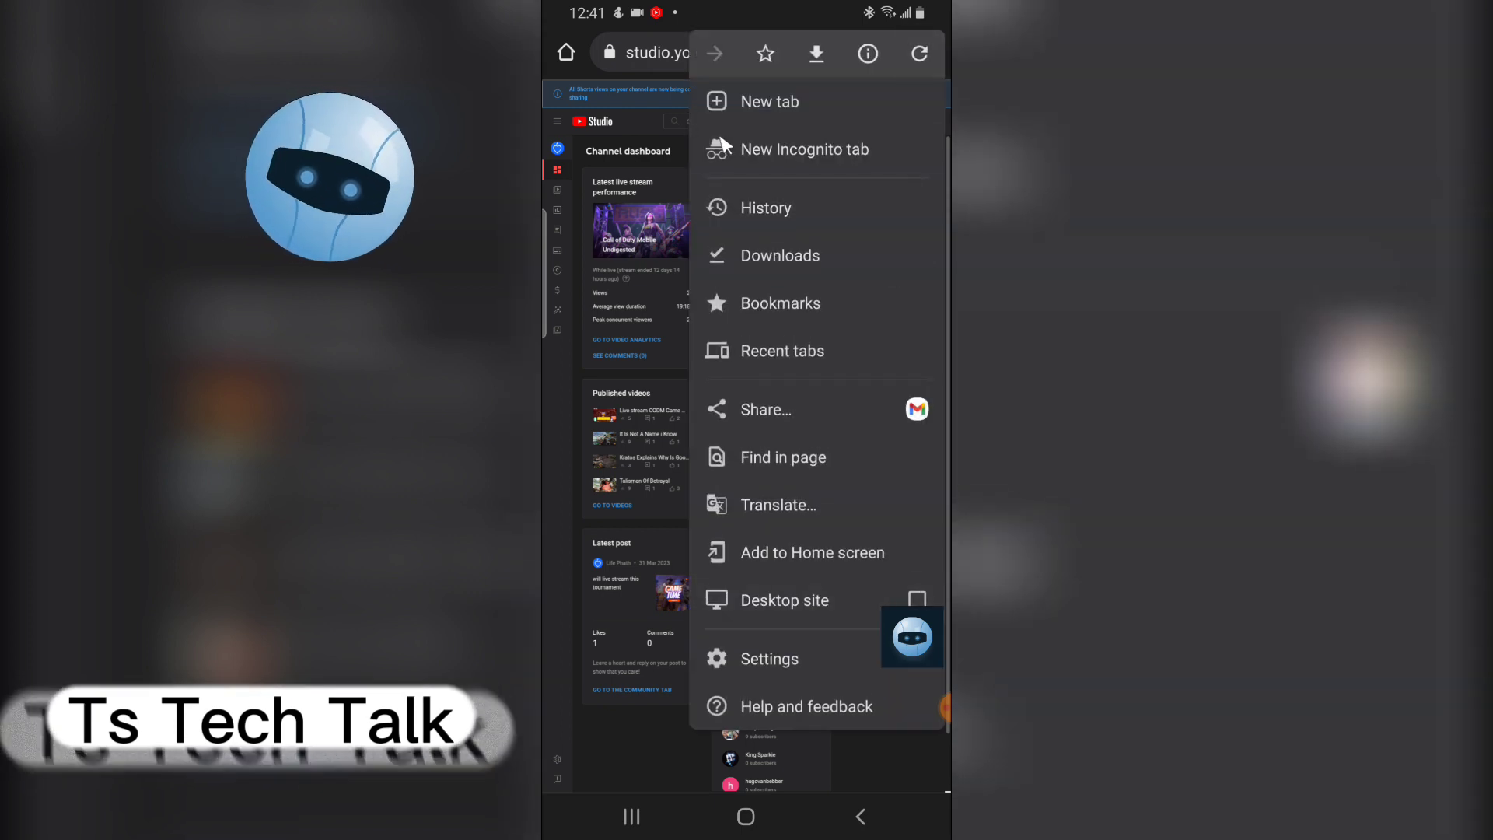
left_click(638, 124)
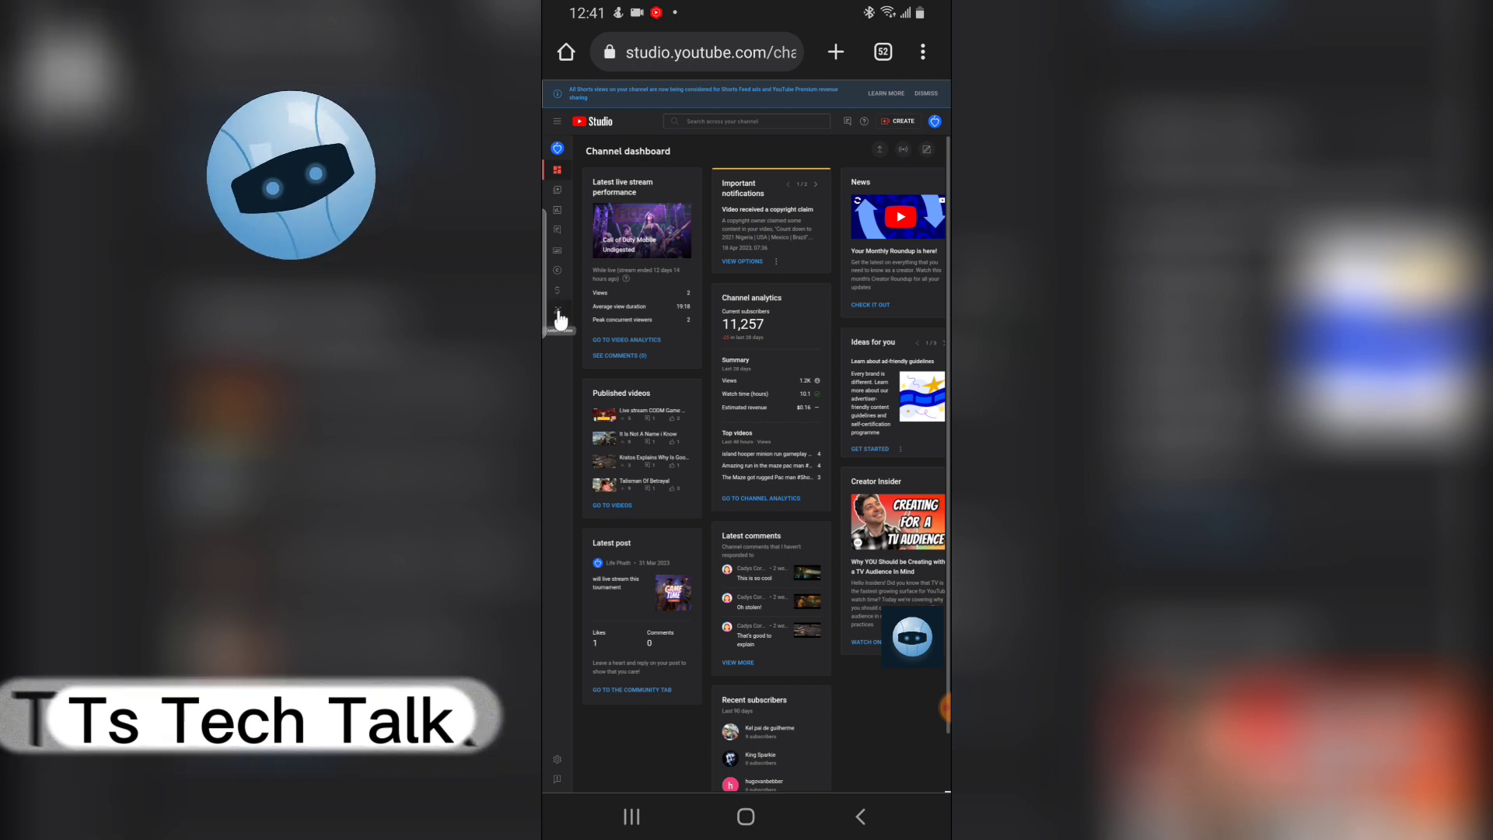
- Open Customisation from the Studio left sidebar, landing on the Layout tab
left_click(558, 312)
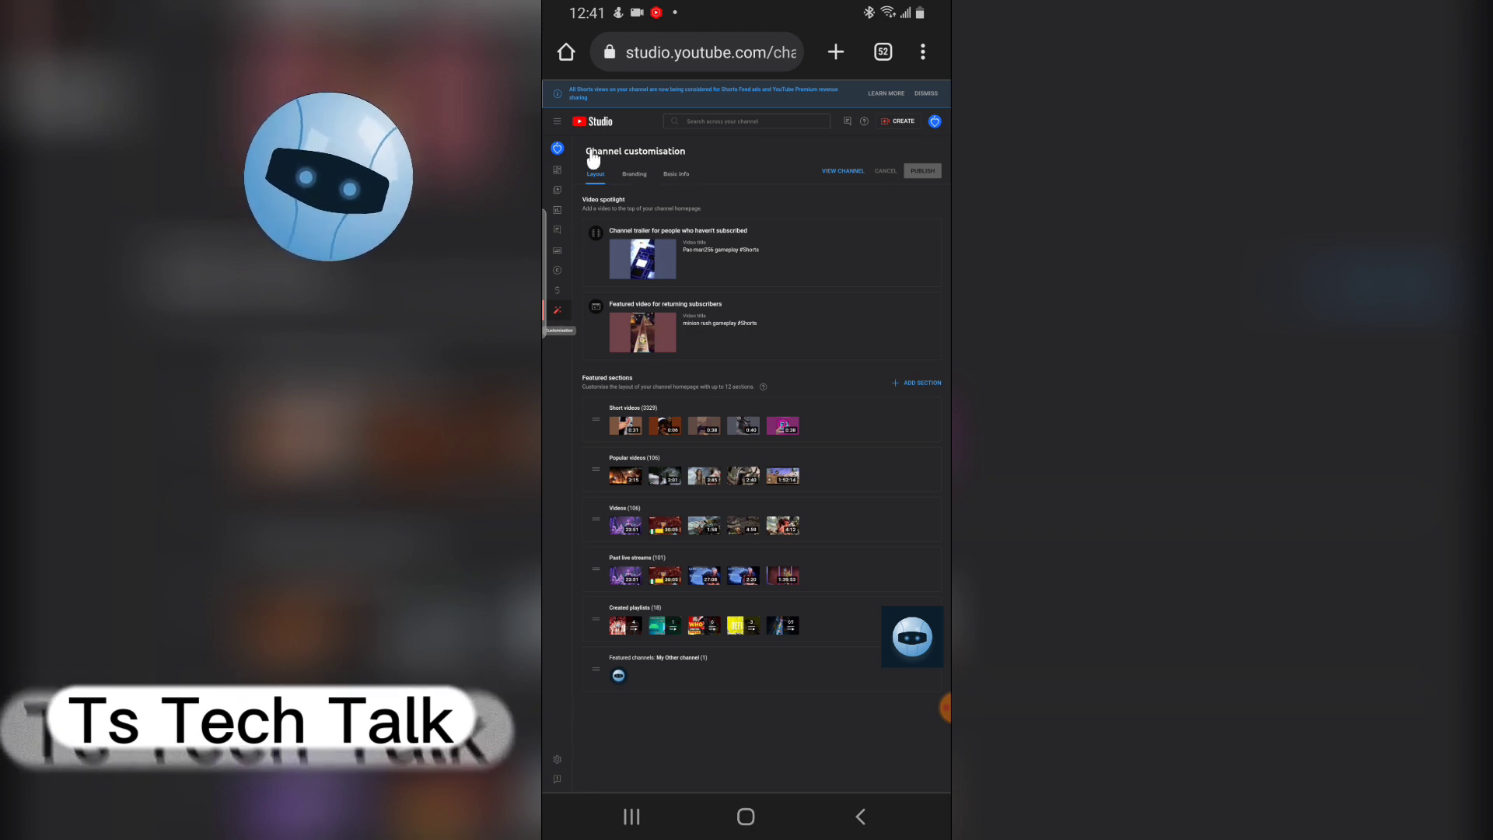
- Switch the Channel customisation page to the Basic info tab
left_click(675, 175)
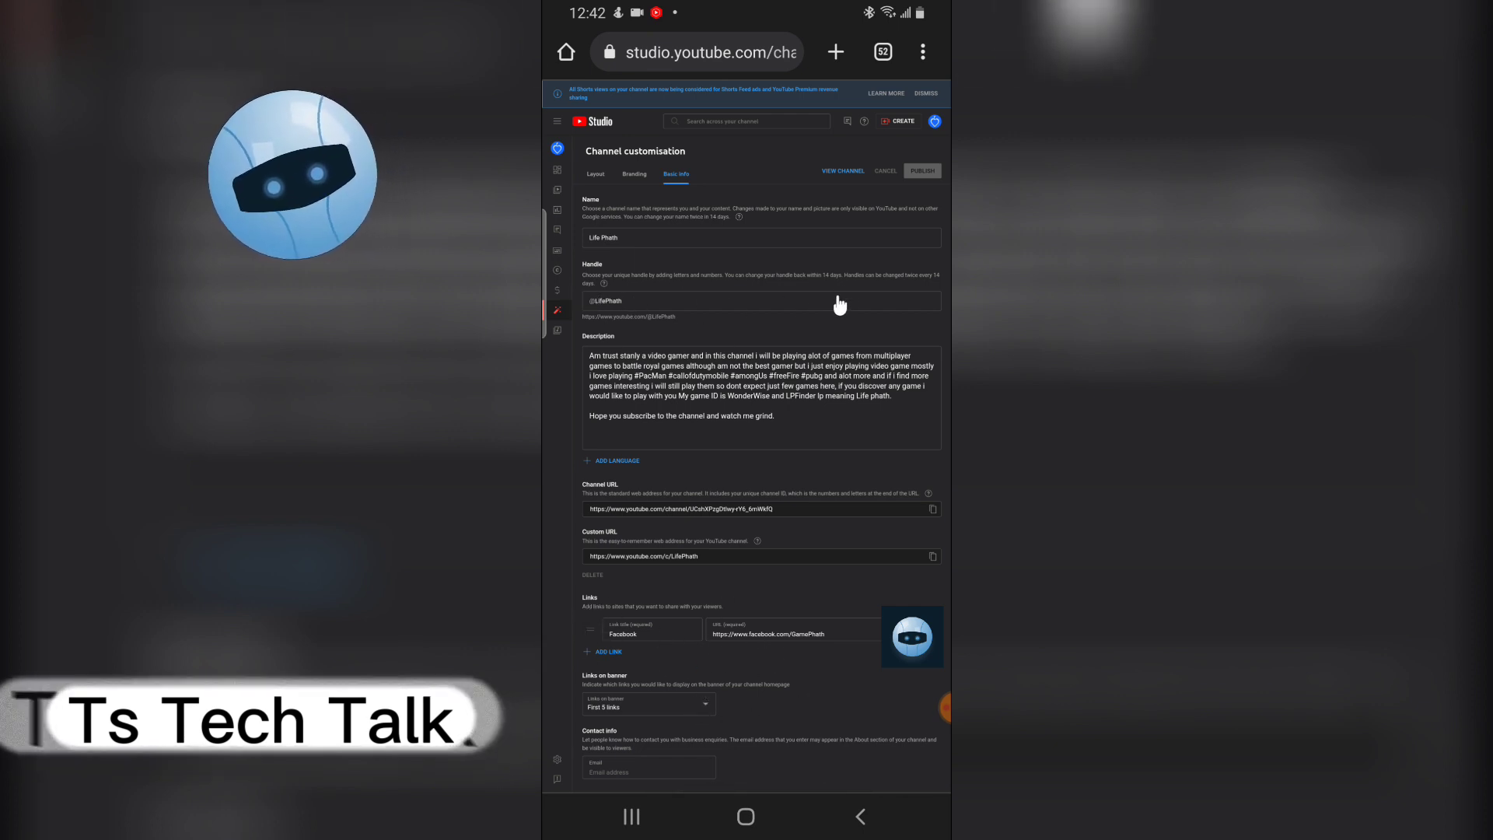
- Open the Branding tab and highlight the profile picture and banner size recommendations
left_click(636, 175)
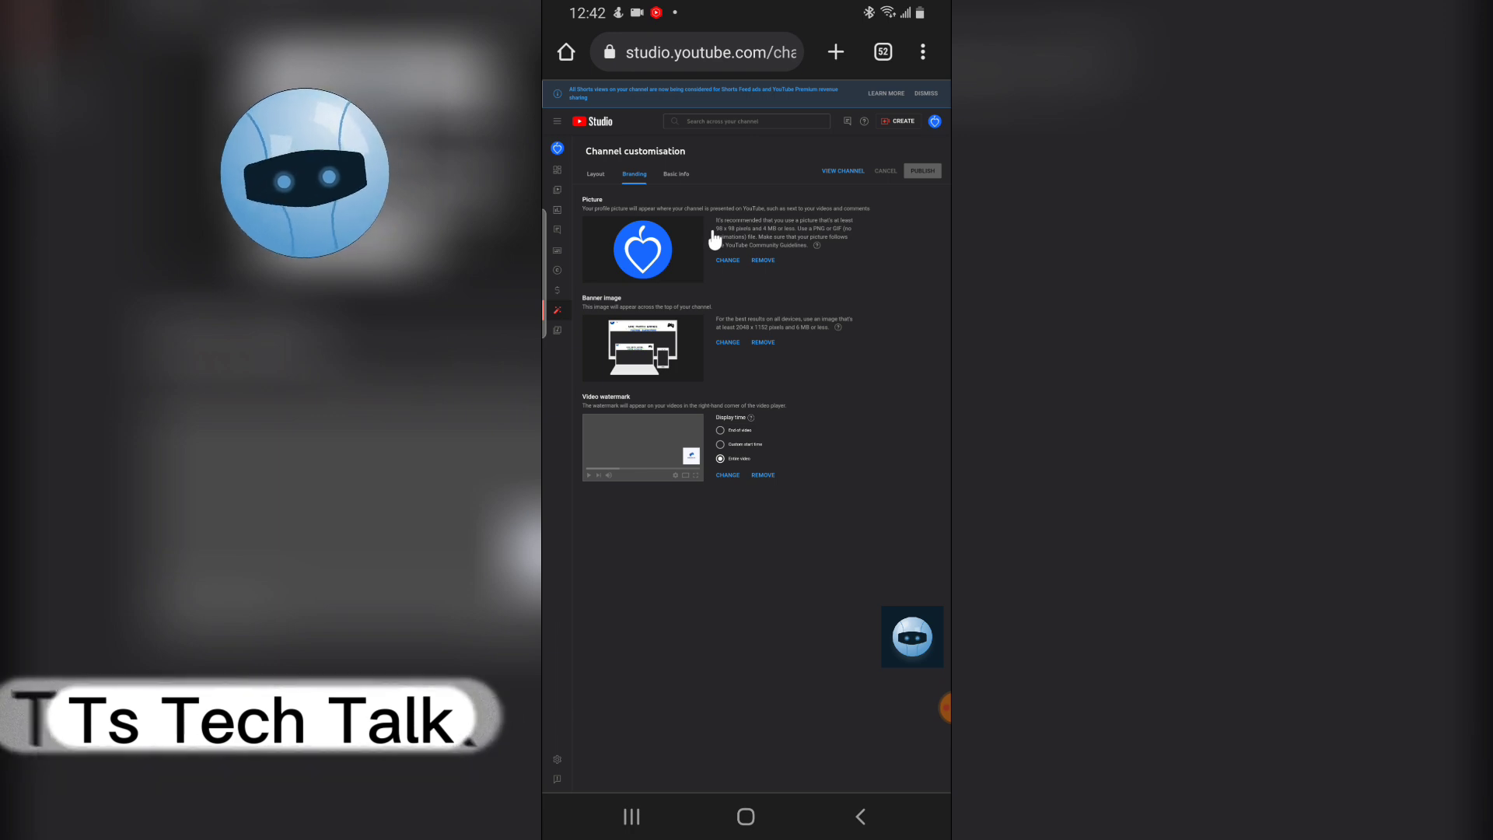
left_click_drag(714, 238, 851, 229)
left_click(737, 240)
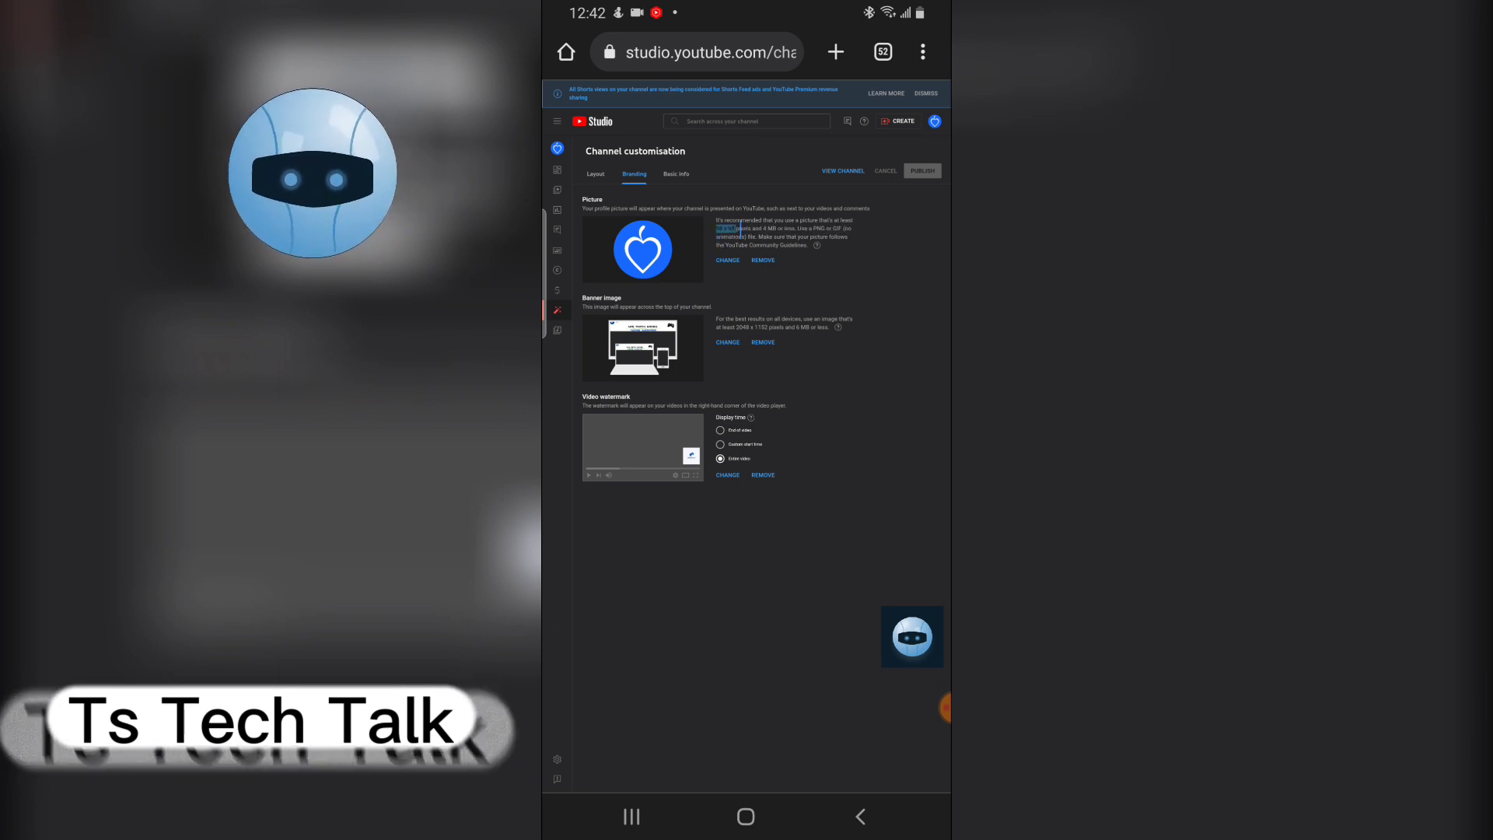
left_click_drag(719, 229, 850, 229)
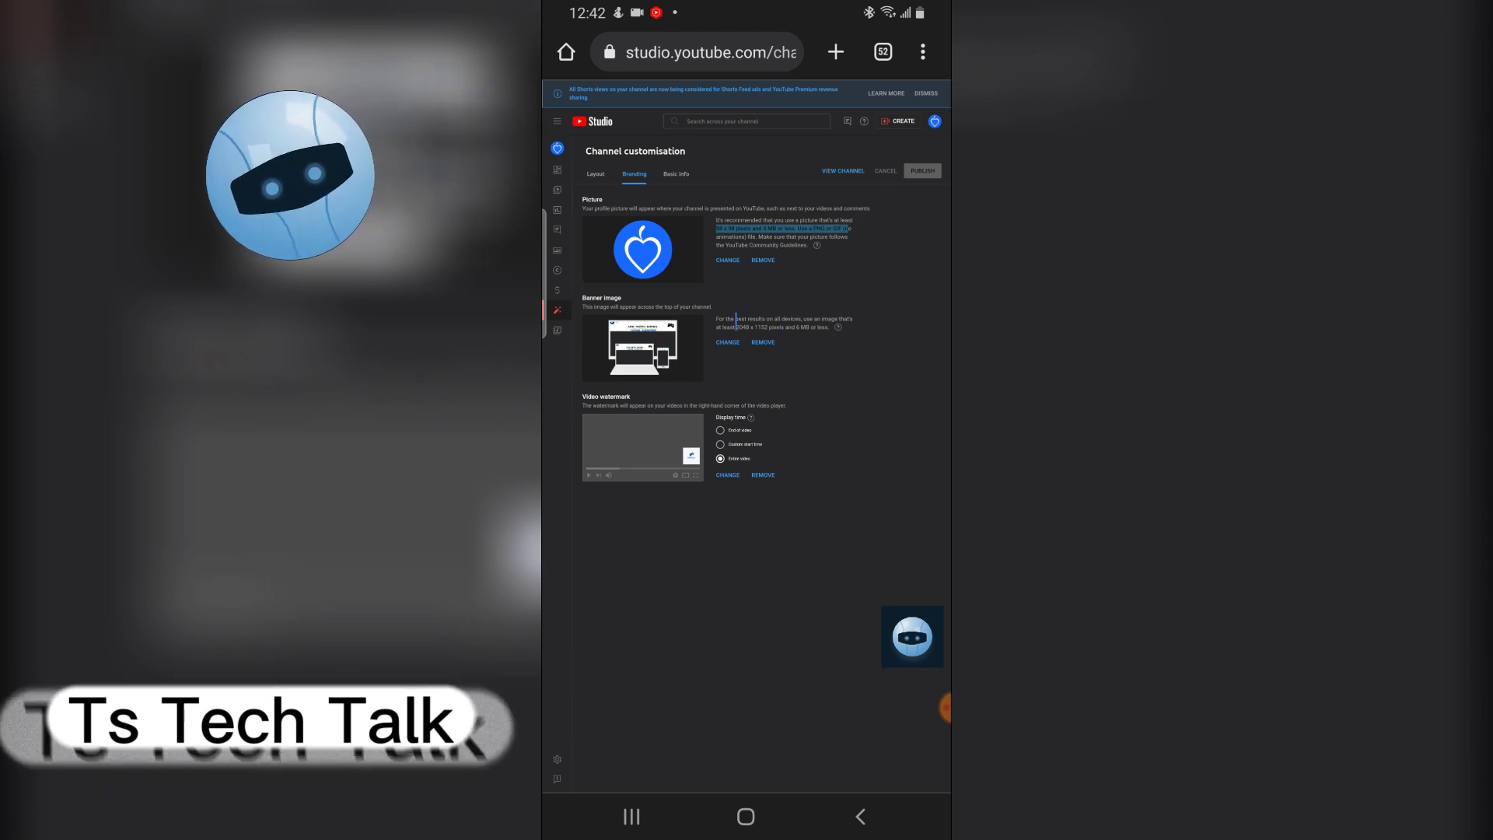
left_click_drag(737, 318, 772, 328)
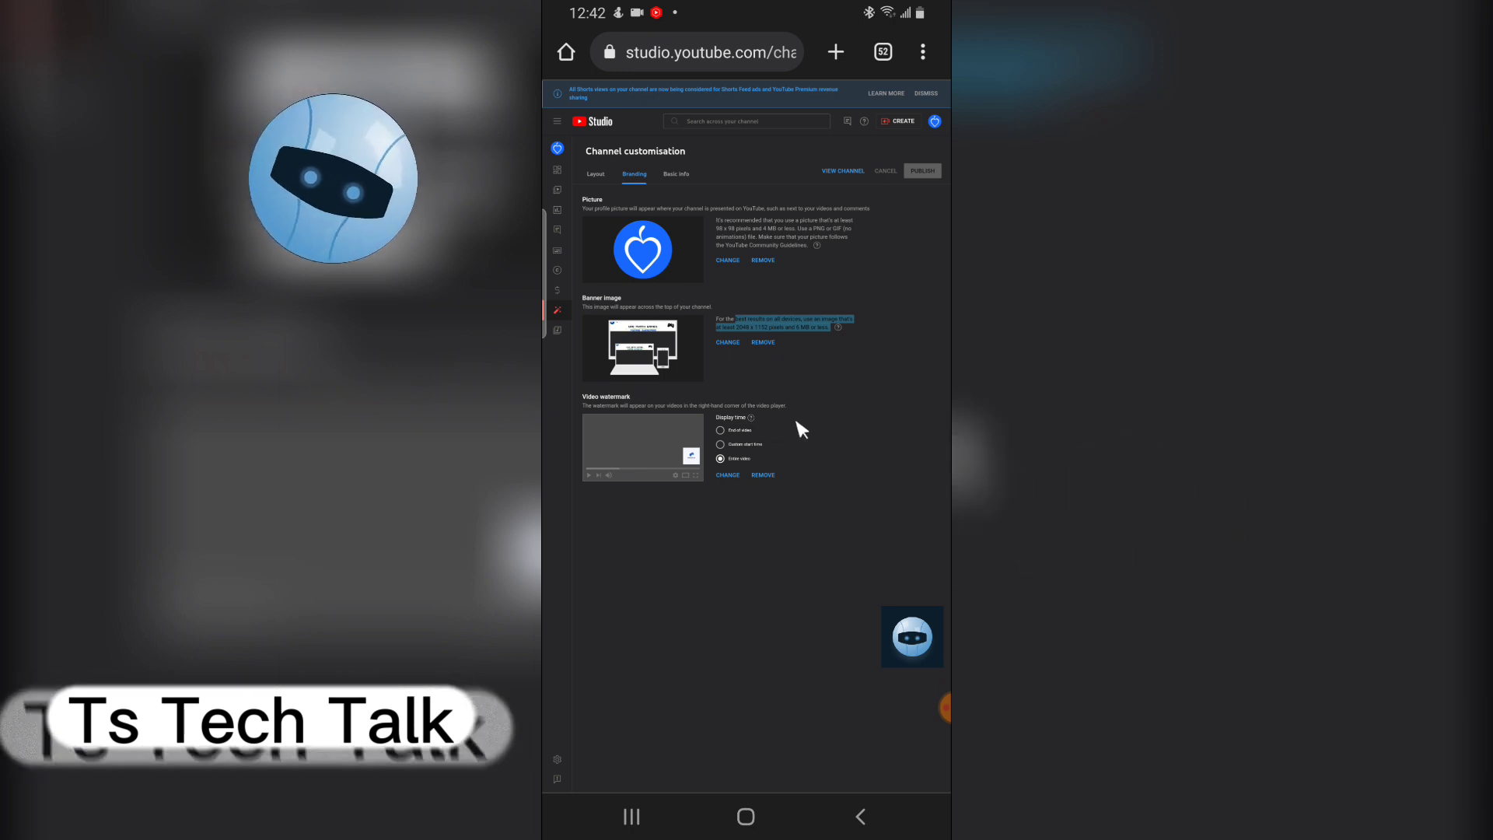
left_click(865, 407)
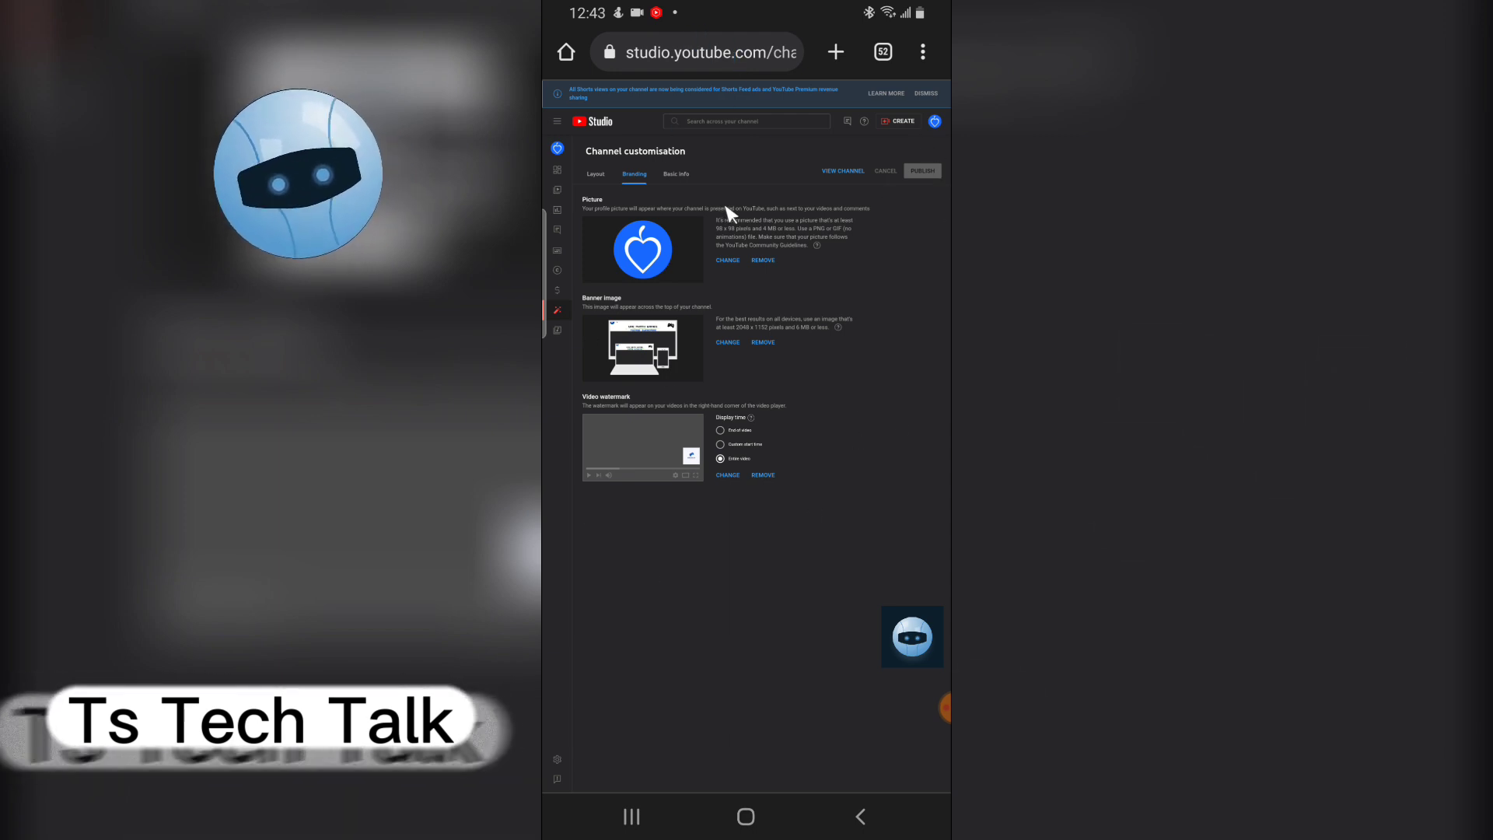
left_click(675, 178)
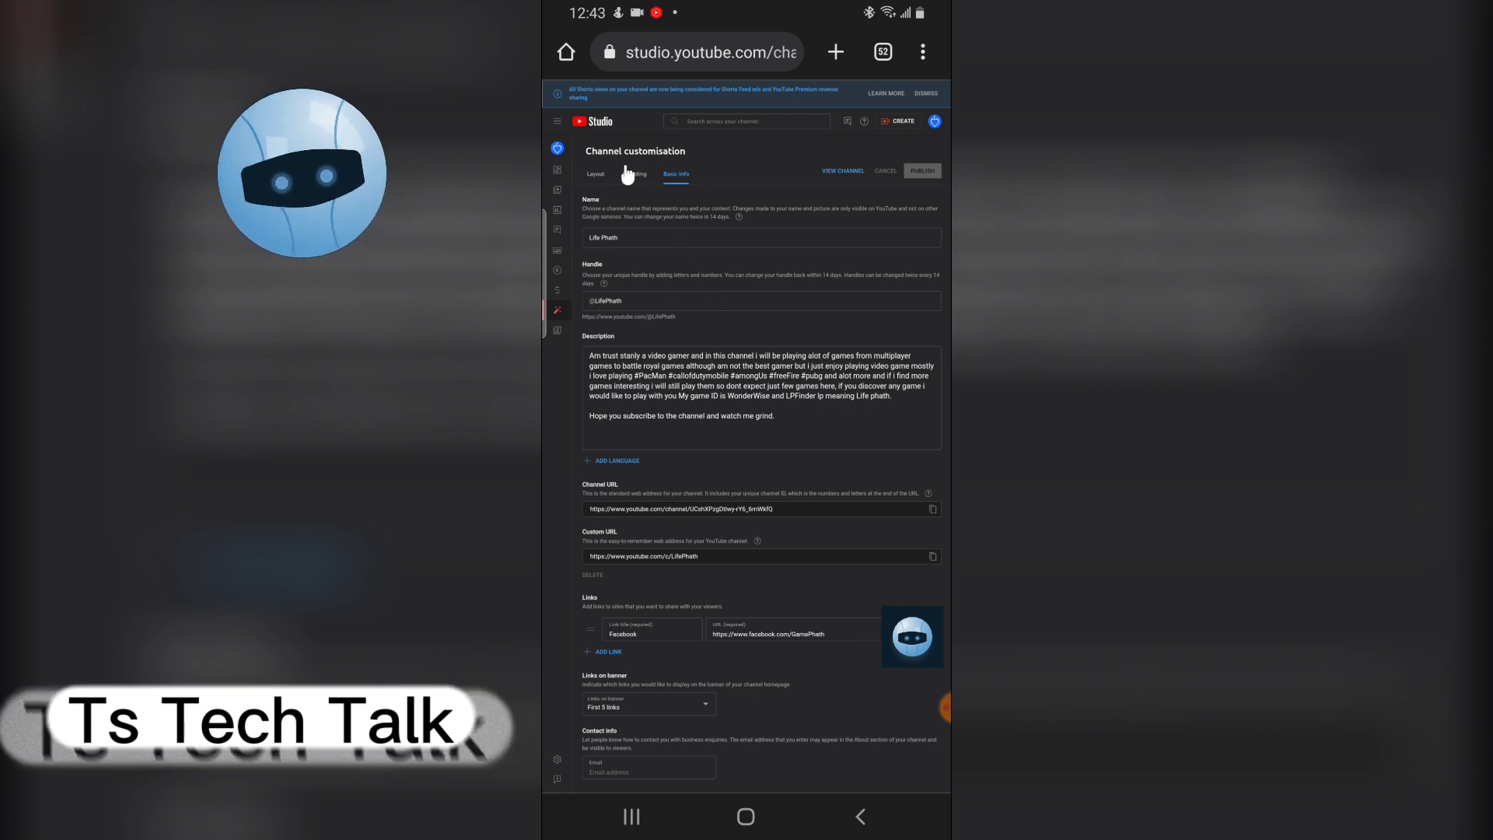
left_click(631, 174)
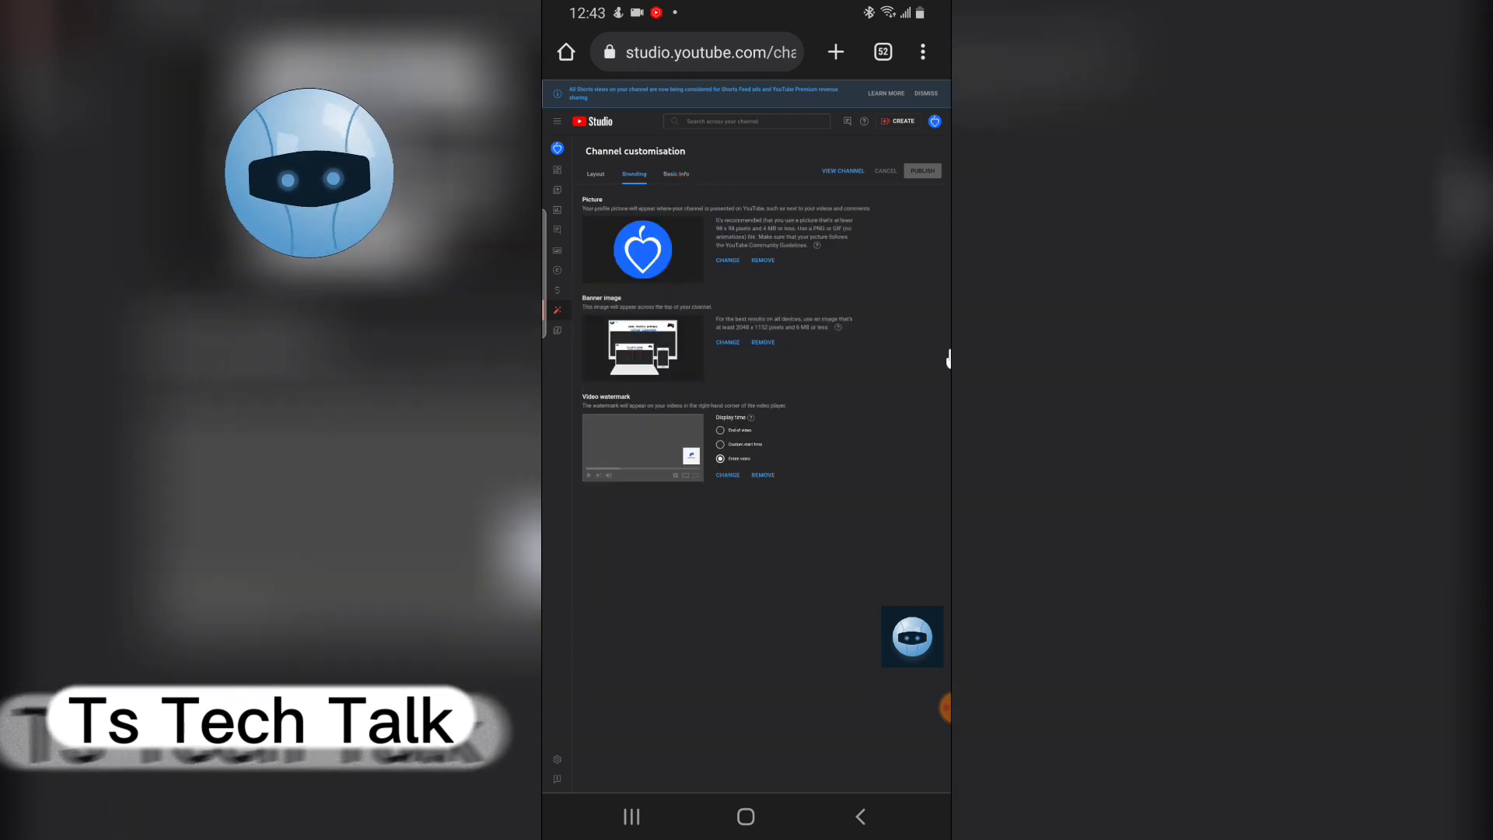